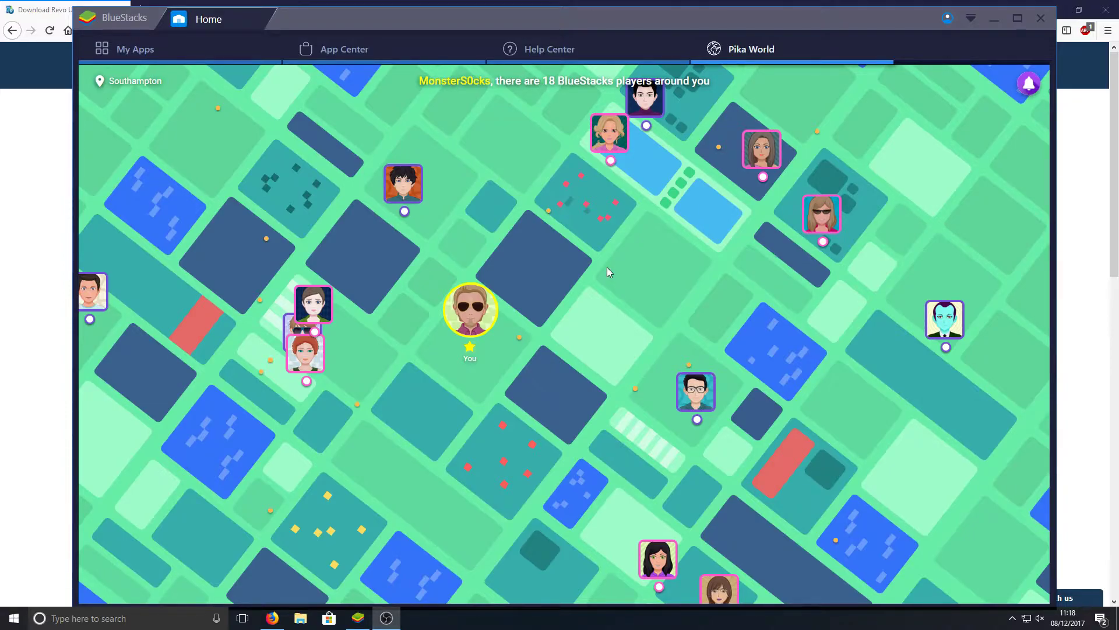
Save the free portable Revo Uninstaller zip from Firefox, then bring BlueStacks to the front
{"action": "left_click", "coordinate": [51, 243]}
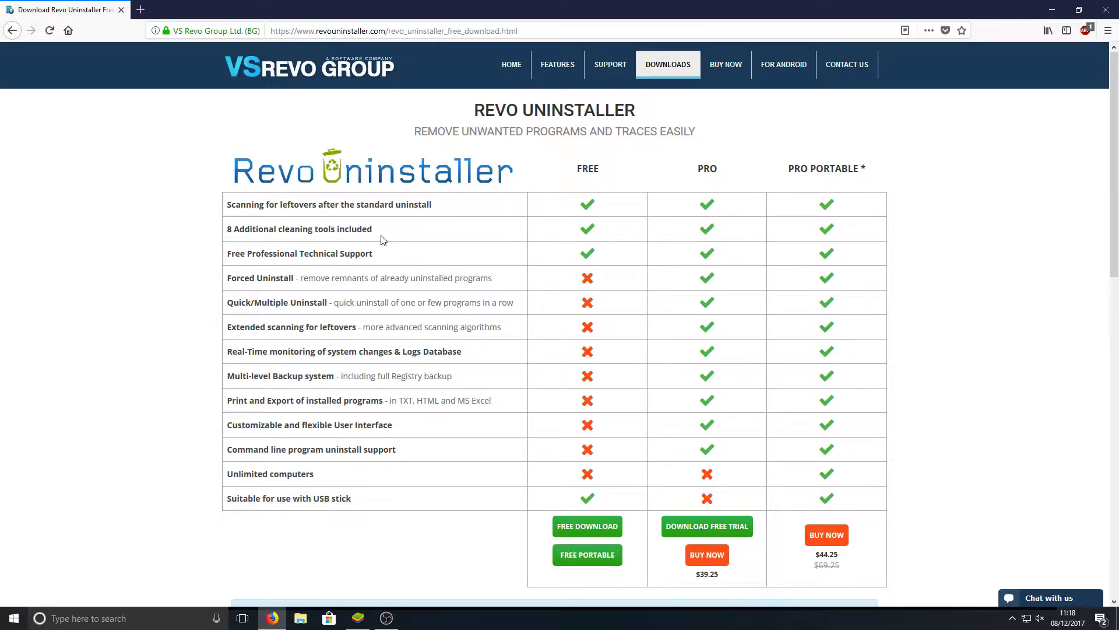
{"action": "scroll", "coordinate": [381, 239], "scroll_direction": "down", "scroll_amount": 3}
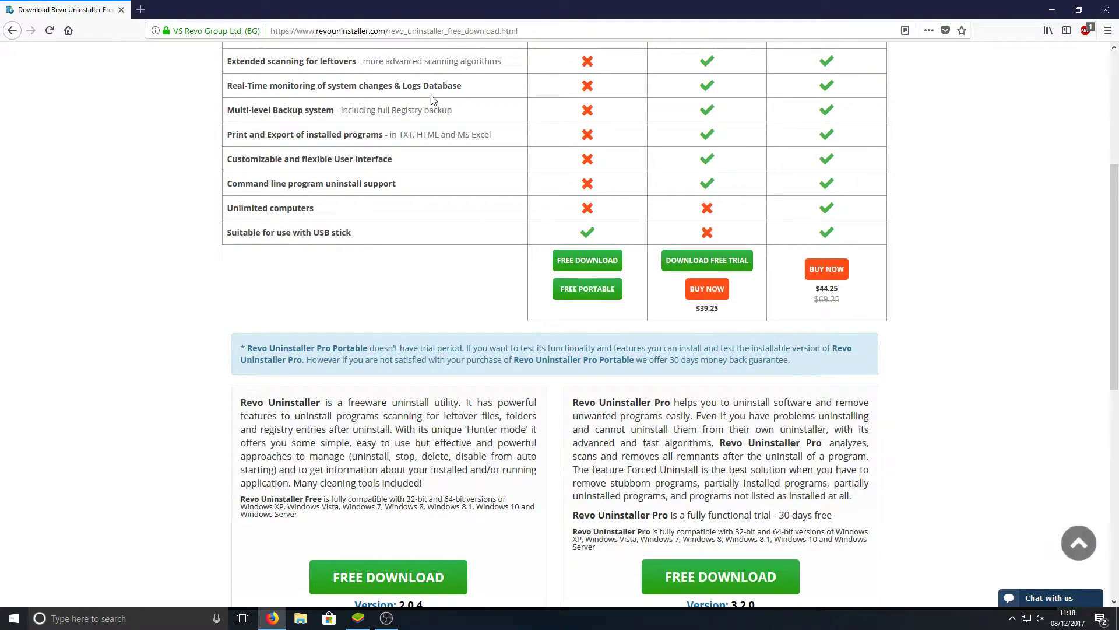
{"action": "left_click", "coordinate": [591, 291]}
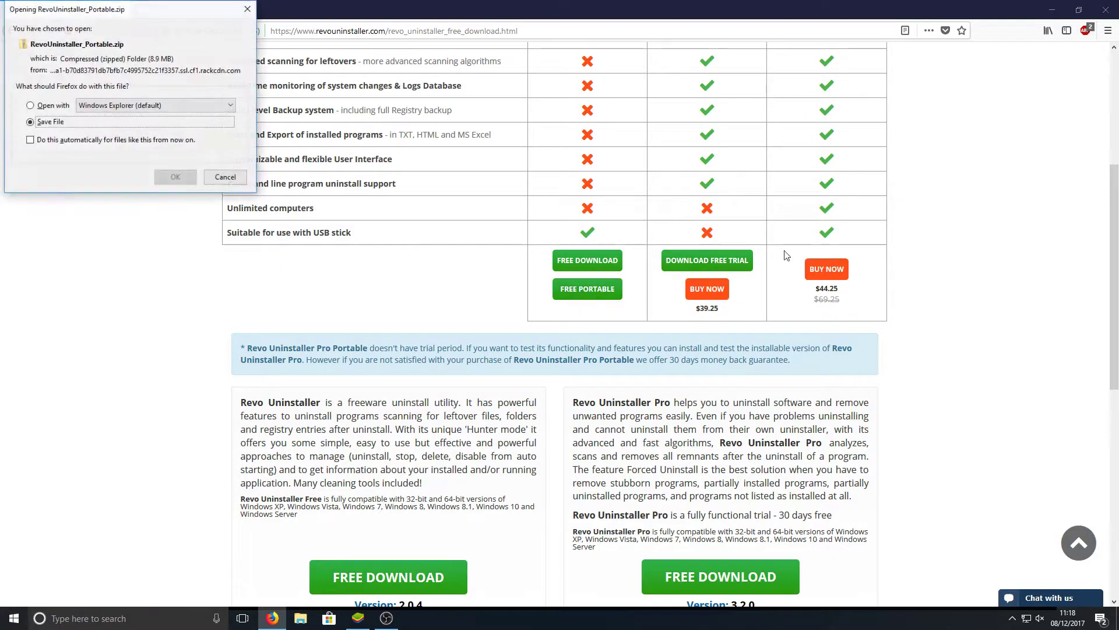
{"action": "left_click", "coordinate": [176, 177]}
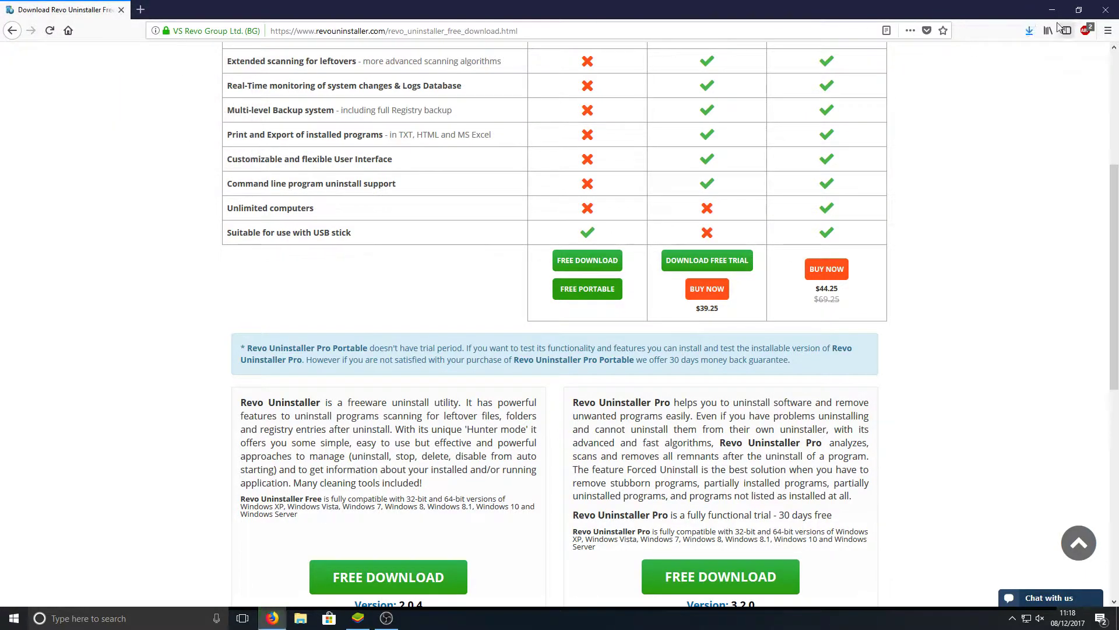
{"action": "left_click", "coordinate": [1079, 9]}
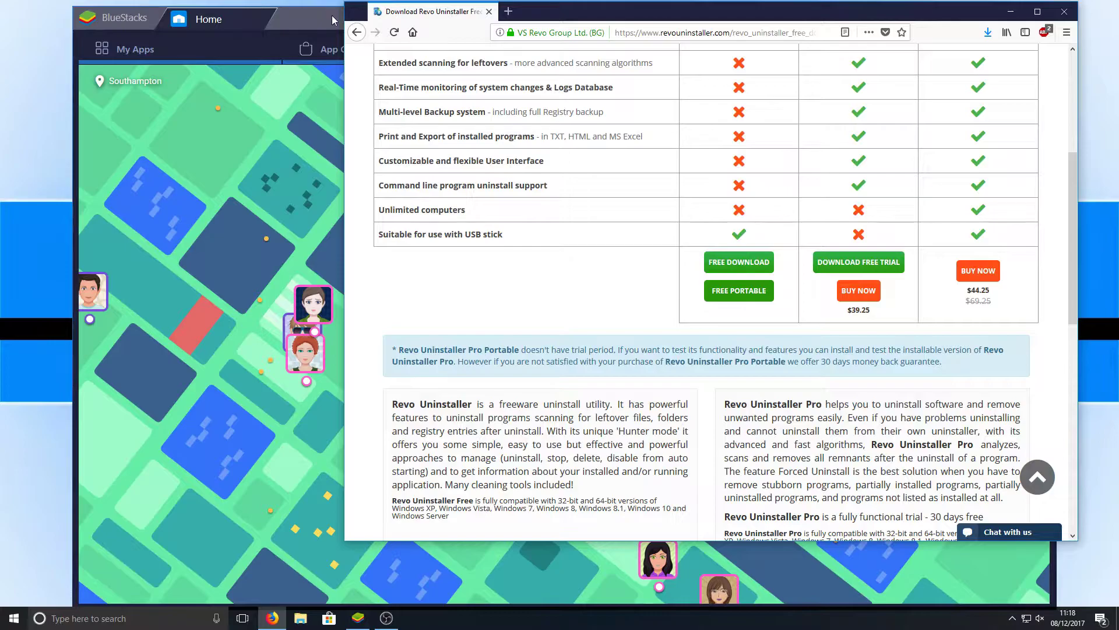
{"action": "left_click", "coordinate": [333, 19]}
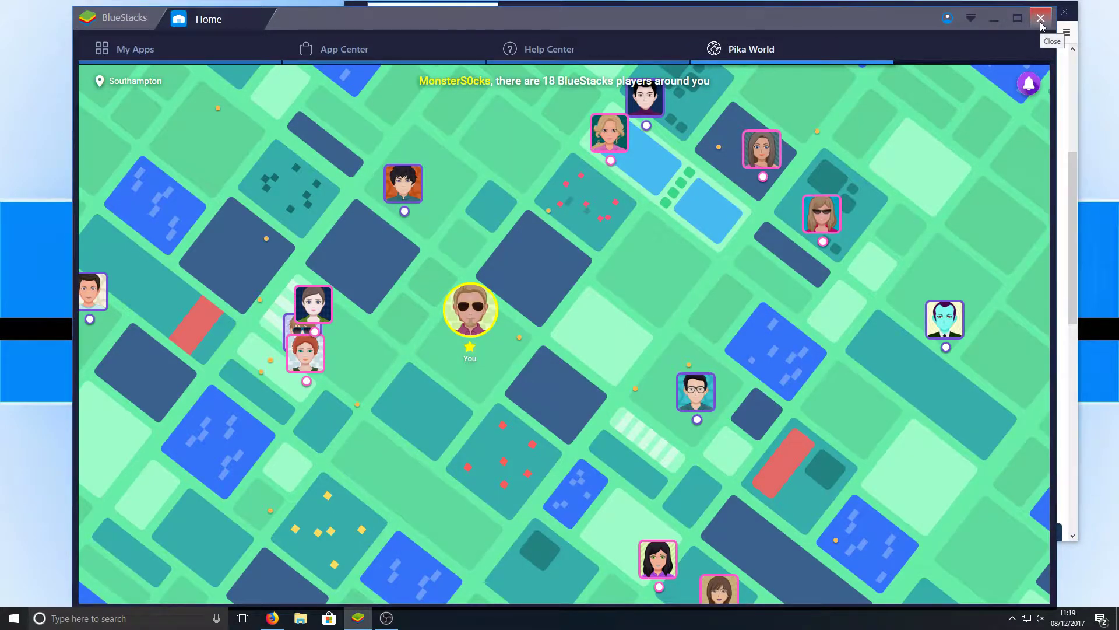
Close BlueStacks and move the downloaded Revo portable zip from Firefox Downloads to the desktop
{"action": "left_click", "coordinate": [1041, 19]}
{"action": "left_click", "coordinate": [612, 345]}
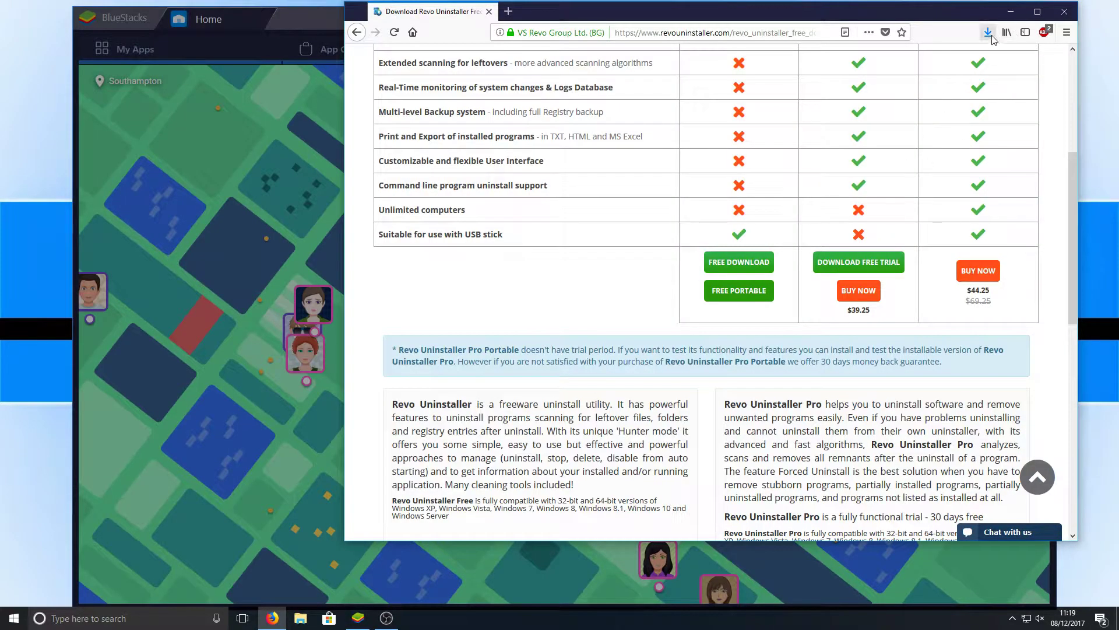
{"action": "left_click", "coordinate": [988, 33]}
{"action": "left_click_drag", "start_coordinate": [822, 60], "coordinate": [23, 205]}
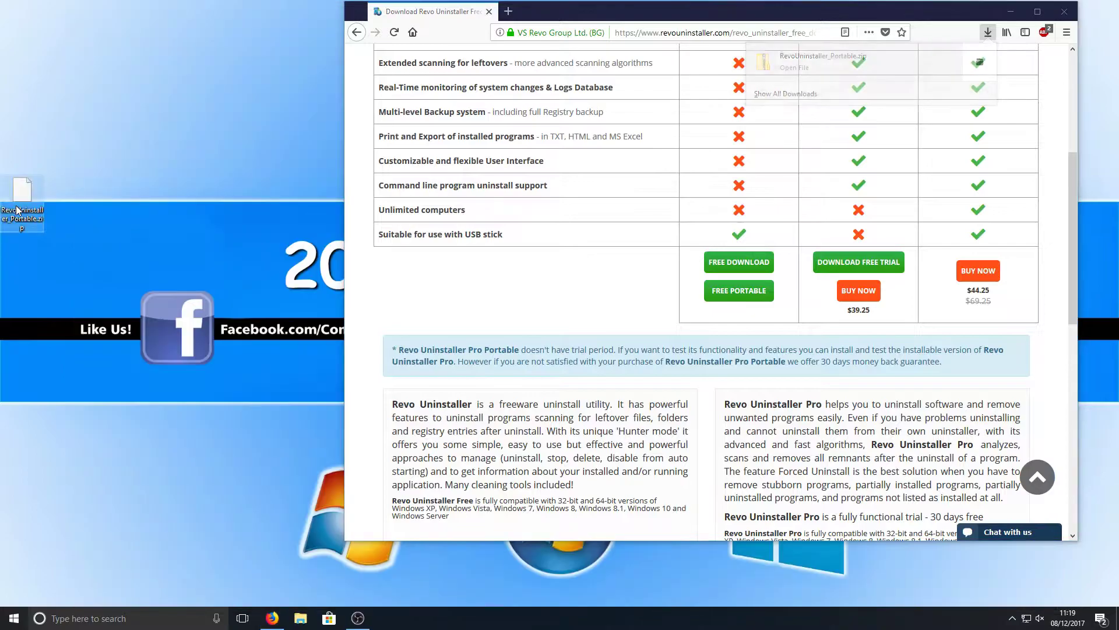
Extract the Revo zip on the desktop and open the RevoUninstaller_Portable folder
{"action": "left_click", "coordinate": [1011, 12]}
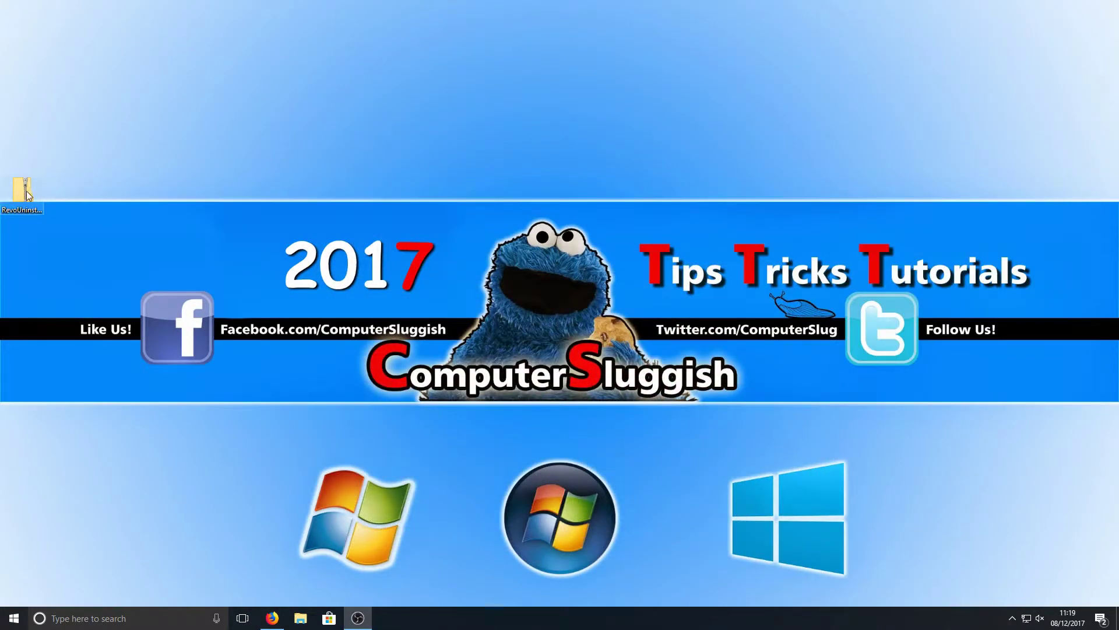
{"action": "right_click", "coordinate": [26, 191]}
{"action": "left_click", "coordinate": [97, 266]}
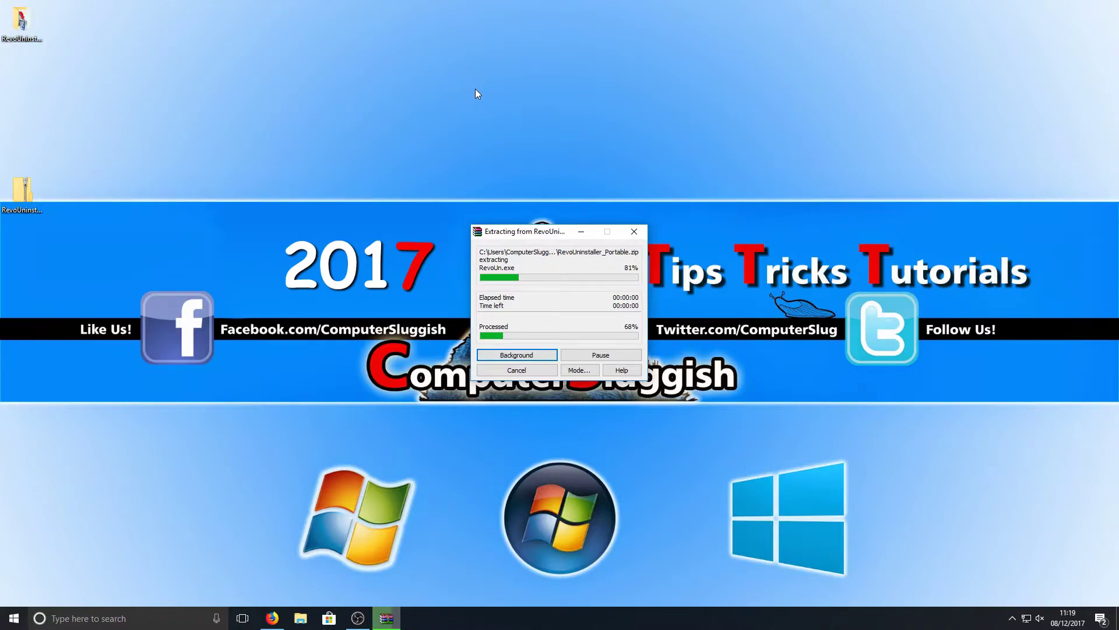
{"action": "double_click", "coordinate": [31, 21]}
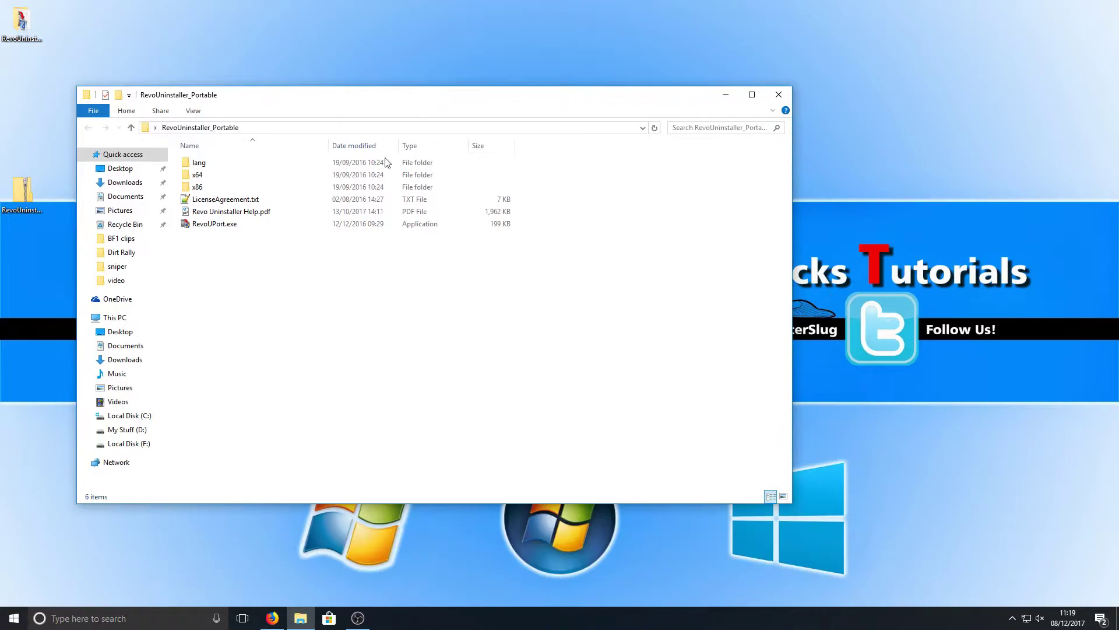
Run RevoUPort.exe and accept the License Agreement
{"action": "left_click", "coordinate": [217, 224]}
{"action": "double_click", "coordinate": [214, 223]}
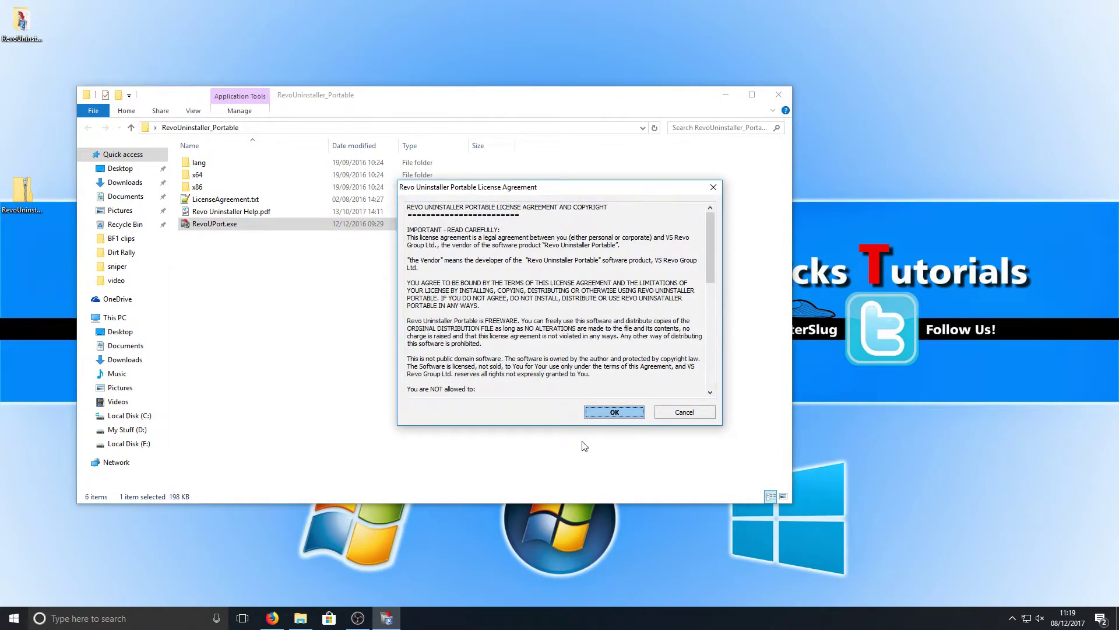
{"action": "left_click", "coordinate": [614, 412]}
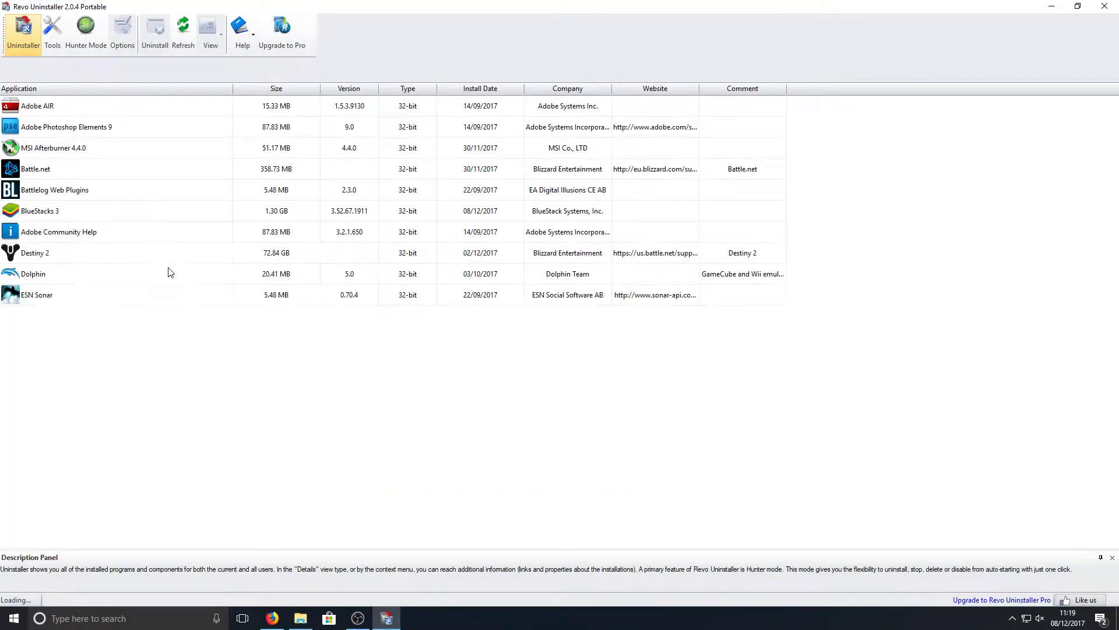
Uninstall BlueStacks 3 from Revo's list, confirming its own uninstaller until it completes
{"action": "left_click", "coordinate": [88, 211]}
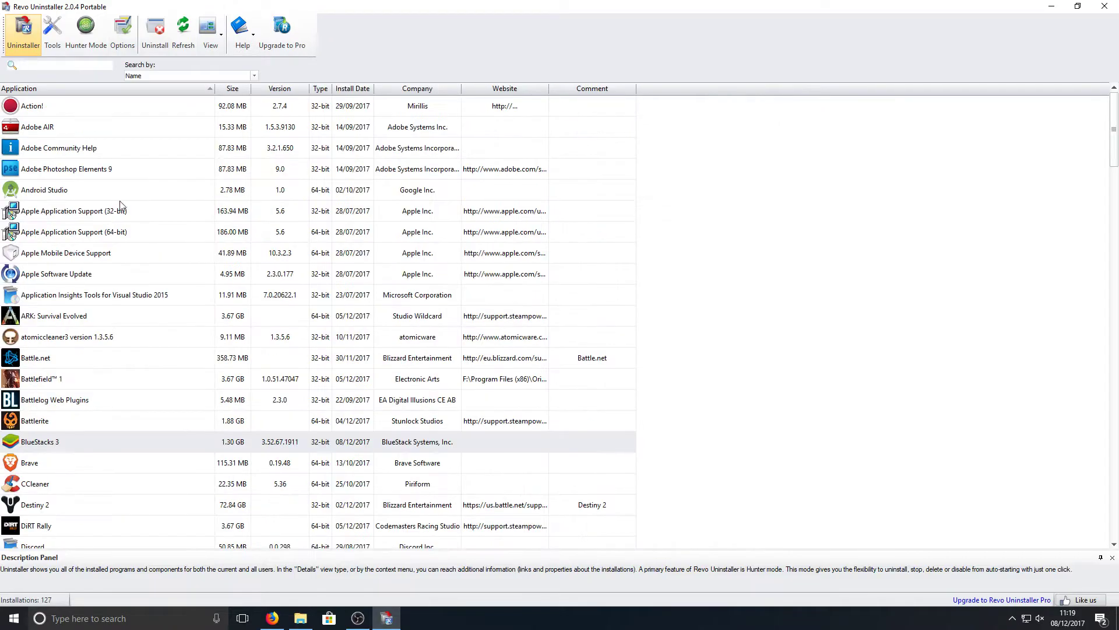
{"action": "left_click", "coordinate": [147, 443]}
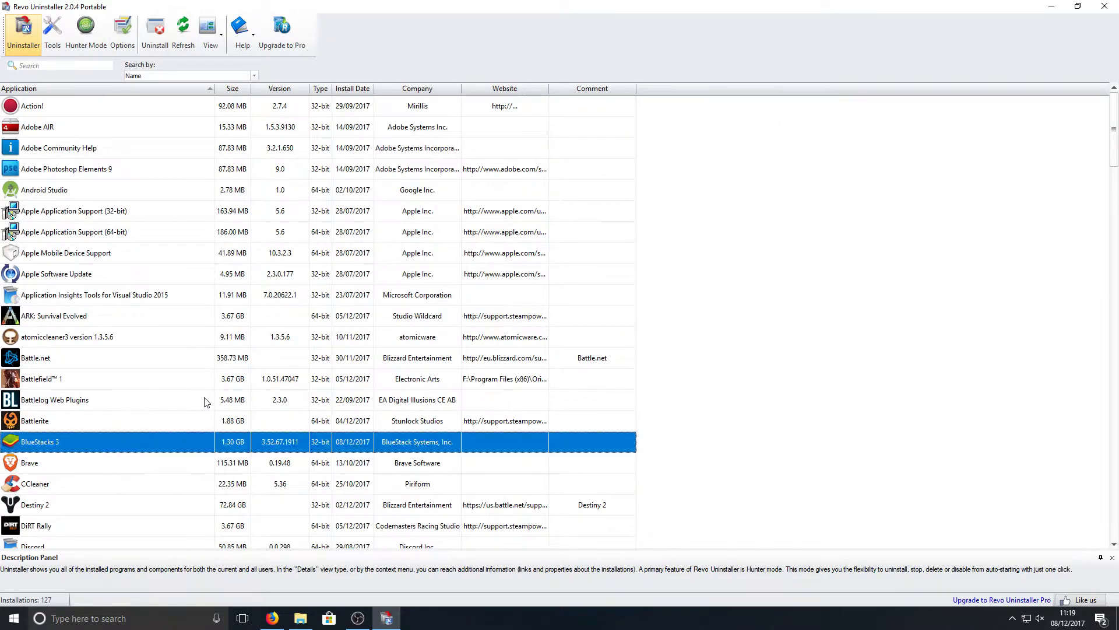
{"action": "left_click", "coordinate": [151, 36]}
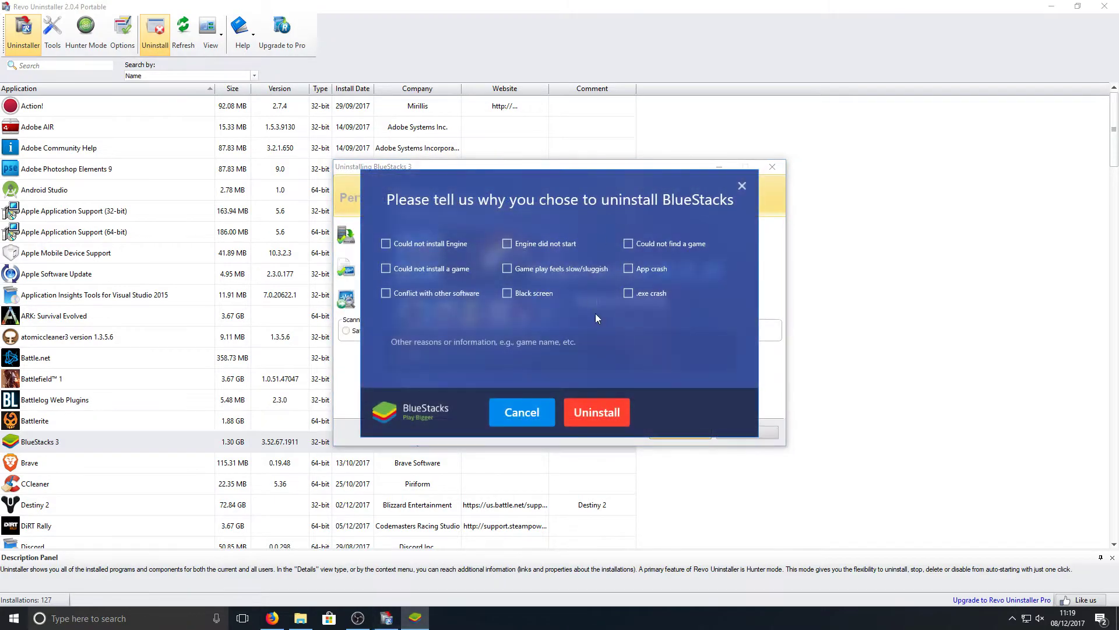
{"action": "left_click", "coordinate": [597, 413]}
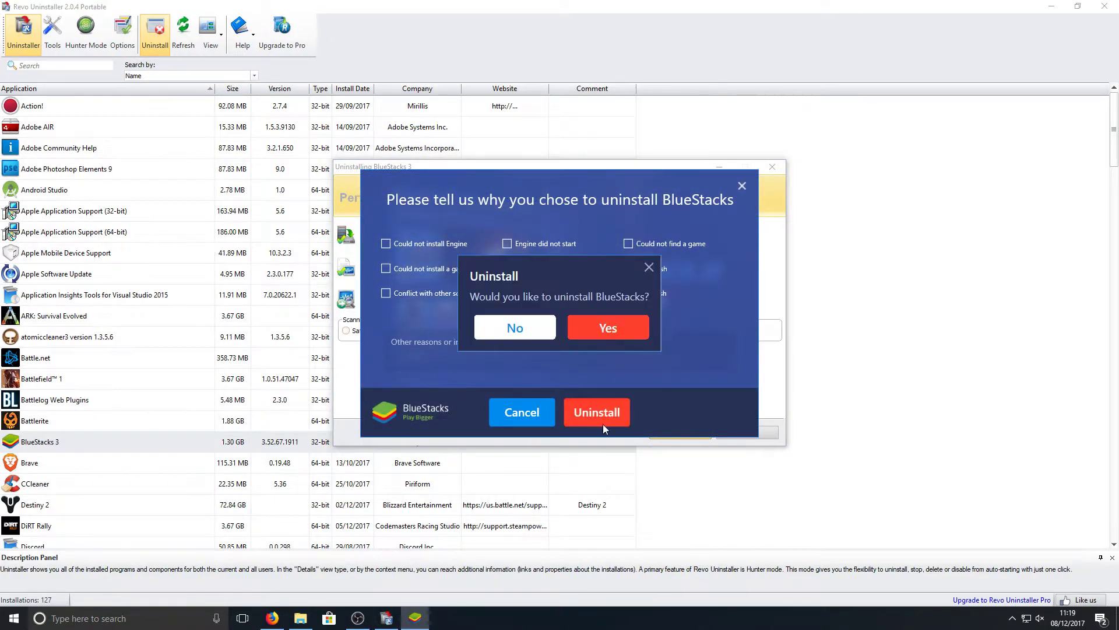
{"action": "left_click", "coordinate": [610, 329]}
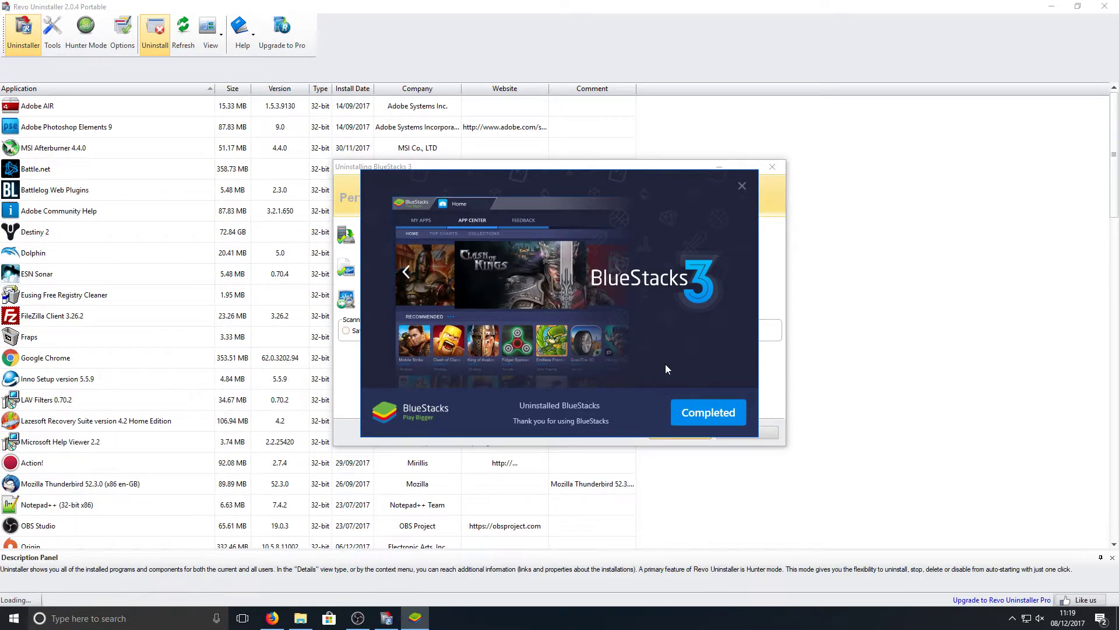
{"action": "left_click", "coordinate": [694, 412]}
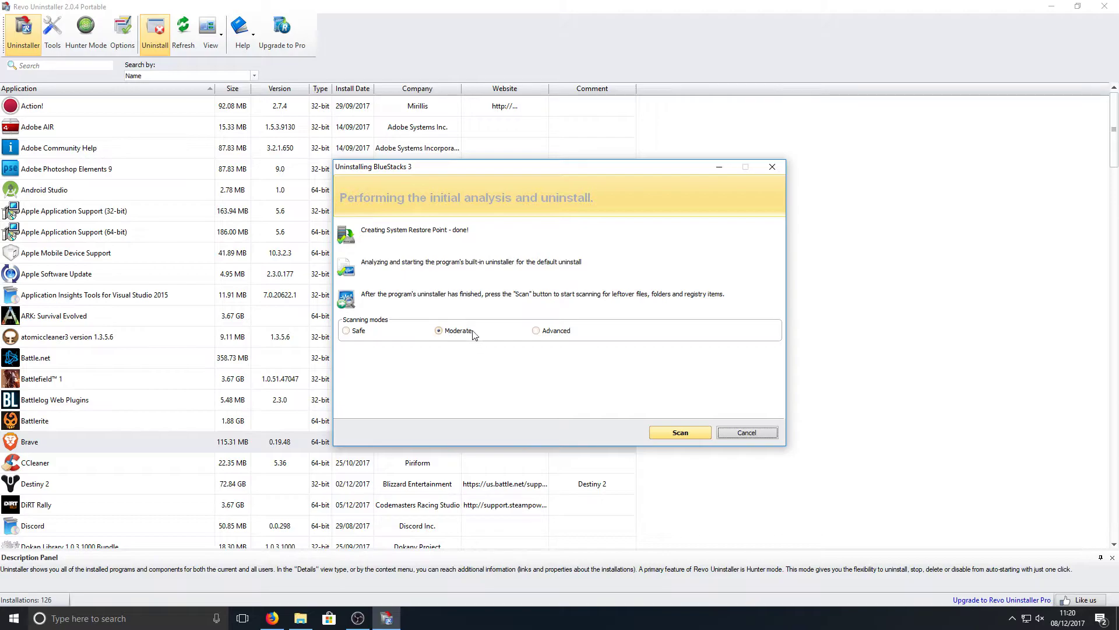
Run a Moderate-mode scan for BlueStacks 3 leftovers
{"action": "left_click", "coordinate": [675, 433]}
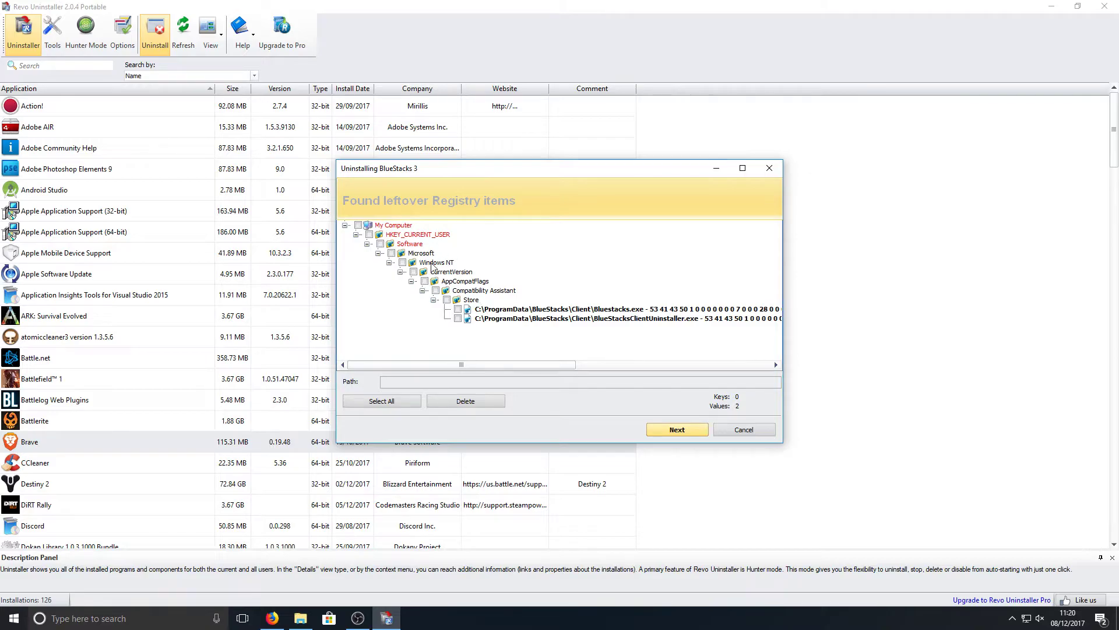
Select all leftover registry items under My Computer and delete them
{"action": "left_click", "coordinate": [358, 226]}
{"action": "left_click", "coordinate": [472, 404]}
{"action": "left_click", "coordinate": [581, 335]}
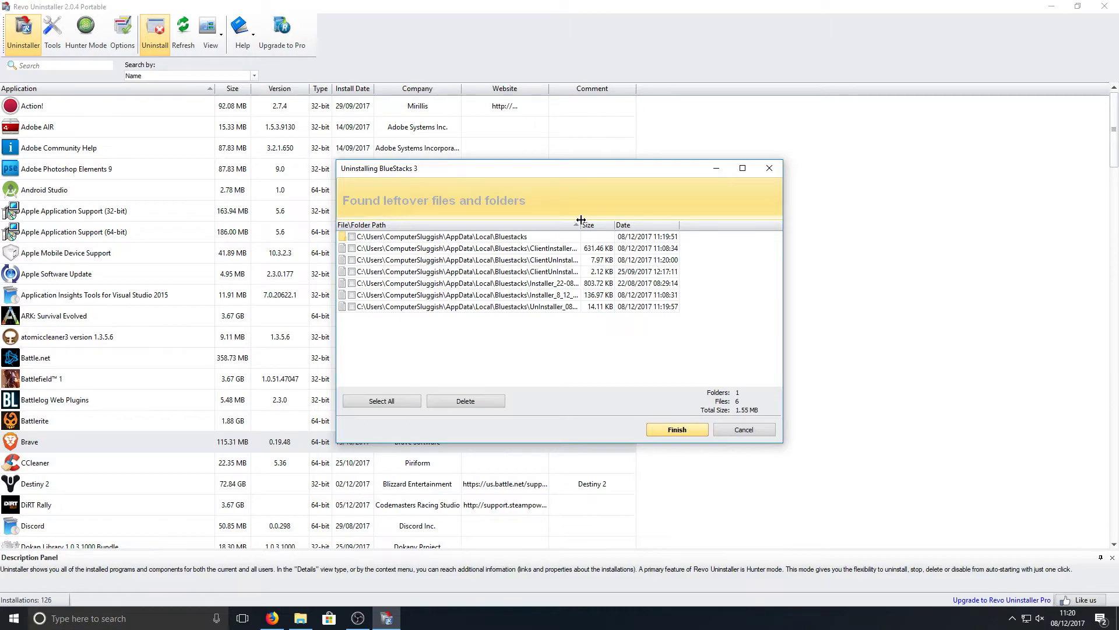
Delete the leftover BlueStacks folder and six files totalling 1.55 MB
{"action": "left_click_drag", "start_coordinate": [580, 220], "coordinate": [658, 232]}
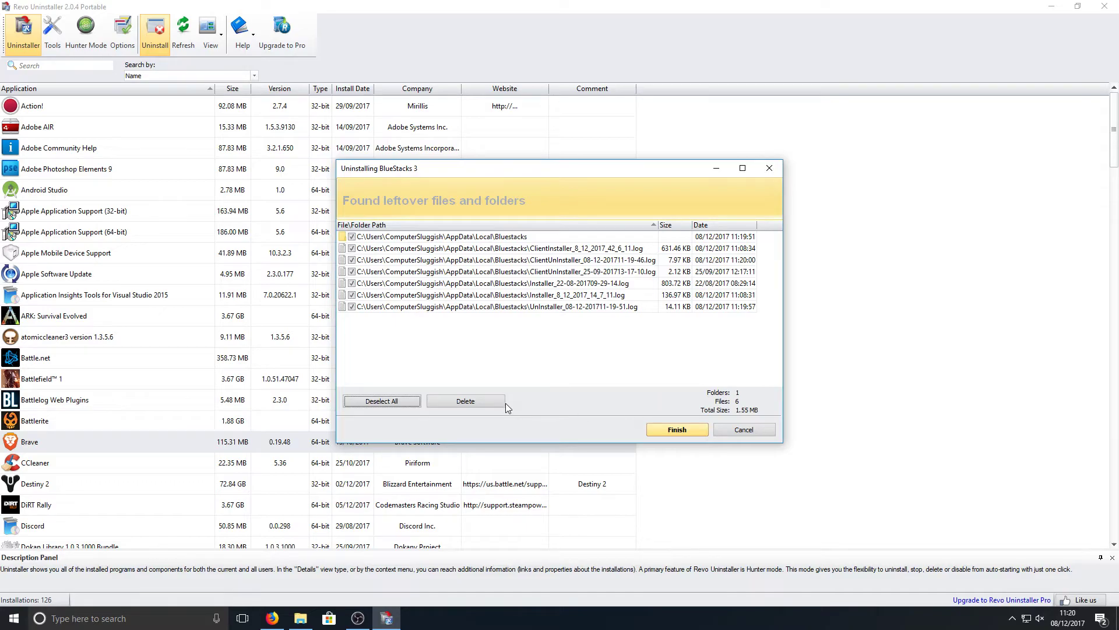
{"action": "left_click", "coordinate": [489, 399]}
{"action": "left_click", "coordinate": [613, 340]}
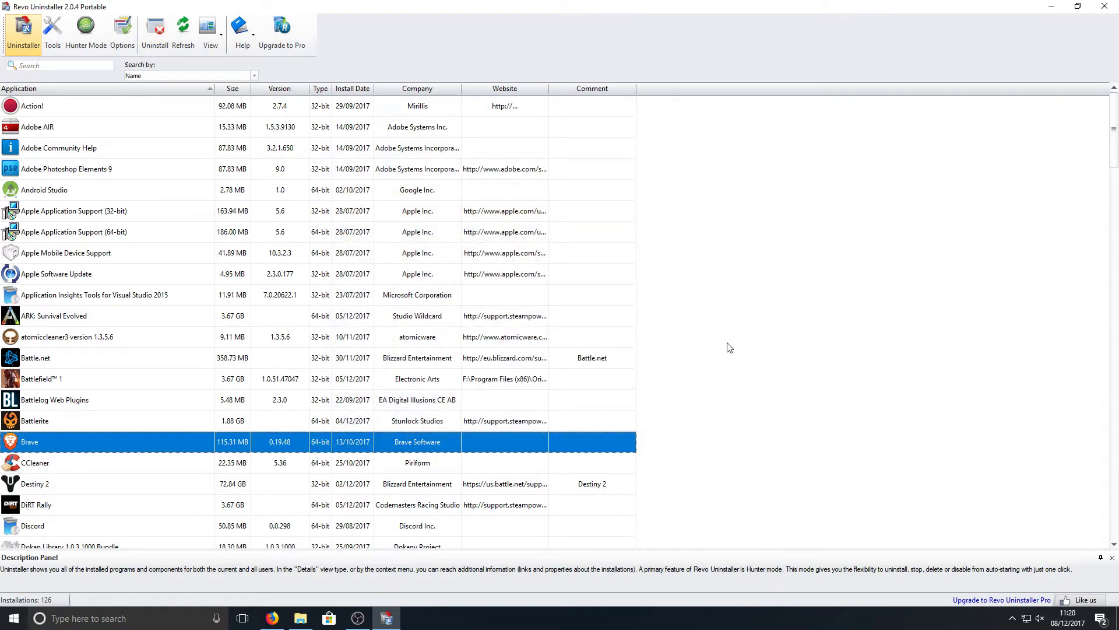
Clear the selection in Revo's installed-program list
{"action": "left_click", "coordinate": [813, 337]}
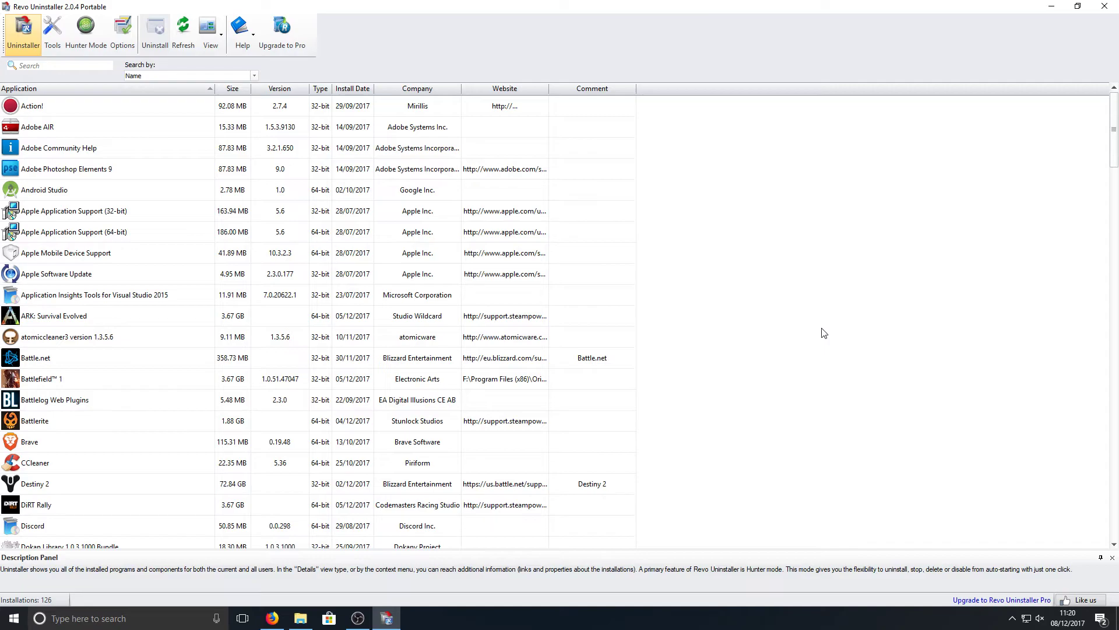
{"action": "left_click", "coordinate": [1105, 6]}
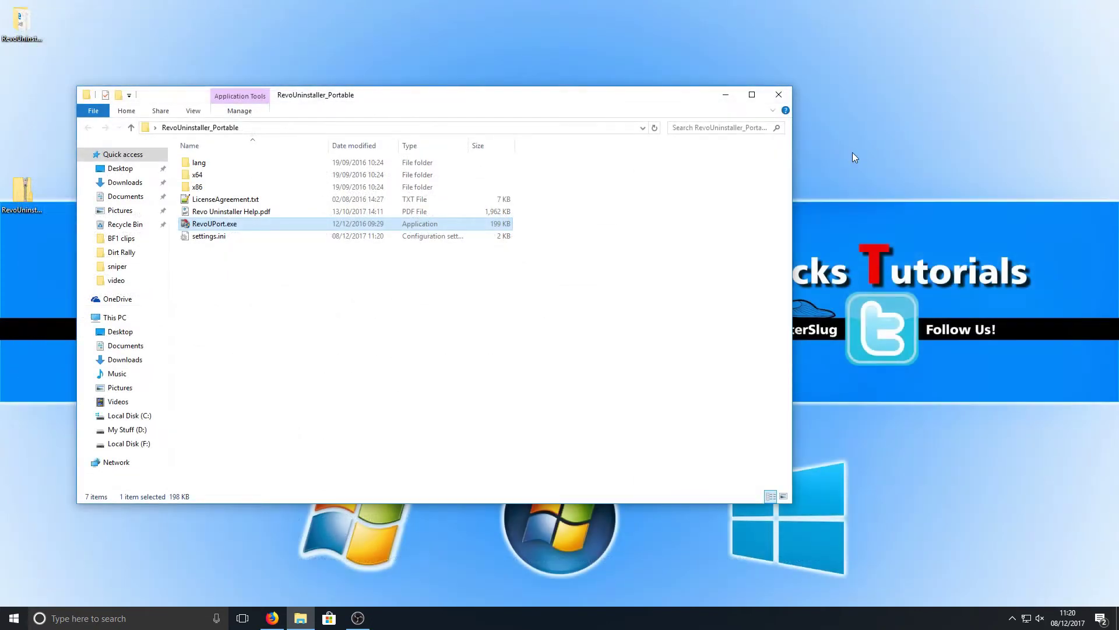